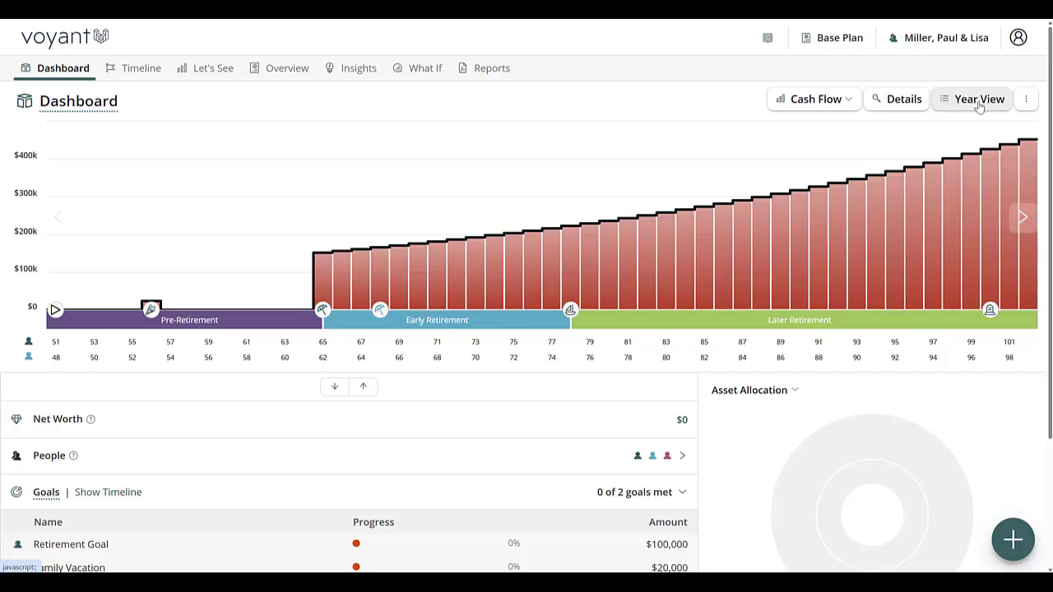
Add a multi-year expense named "General Living Expenses" with an annual amount of $75,000
left_click(1014, 542)
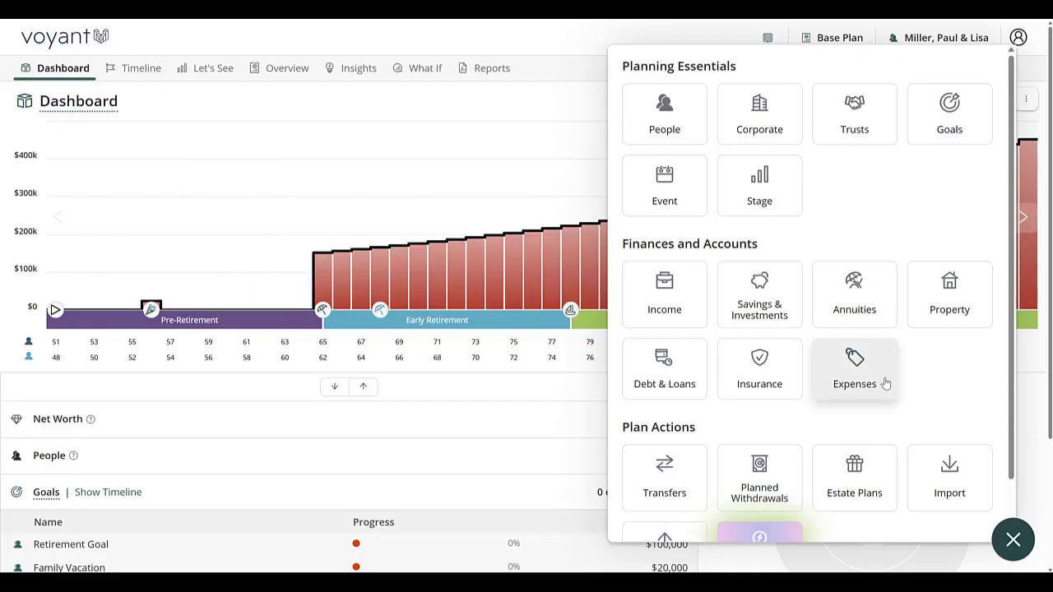
left_click(854, 368)
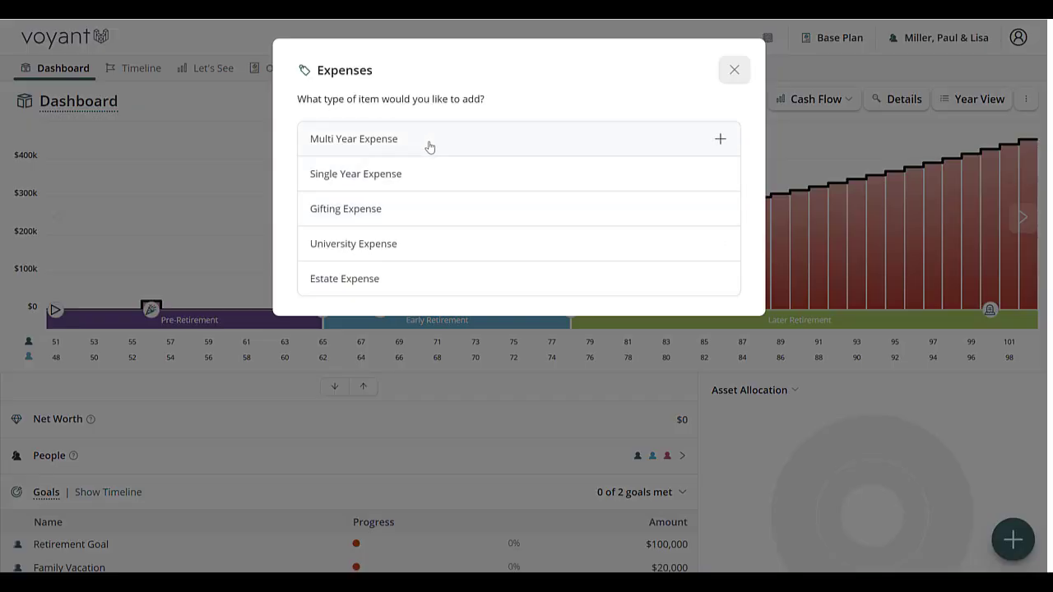
left_click(429, 144)
left_click(498, 245)
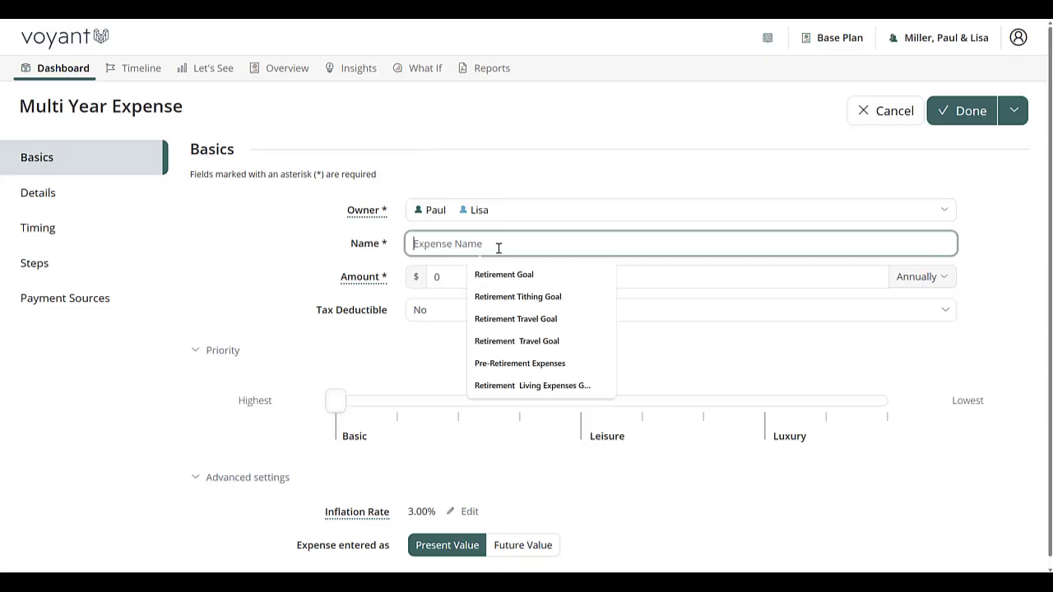
type("GEN")
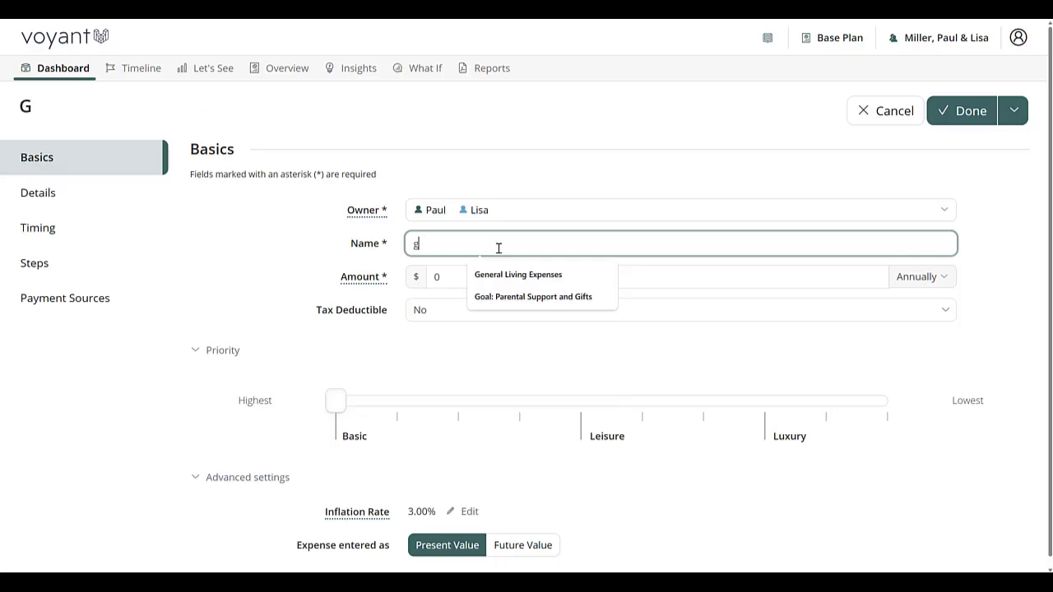
key("BackSpace")
key("BackSpace")
key("BackSpace")
type("Gen")
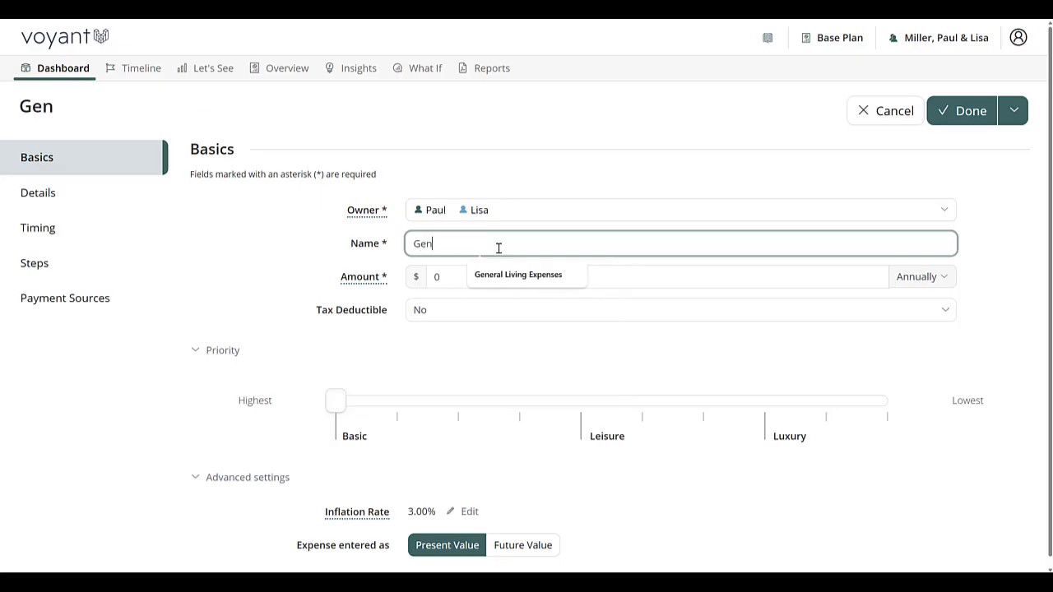
left_click(502, 280)
left_click(446, 277)
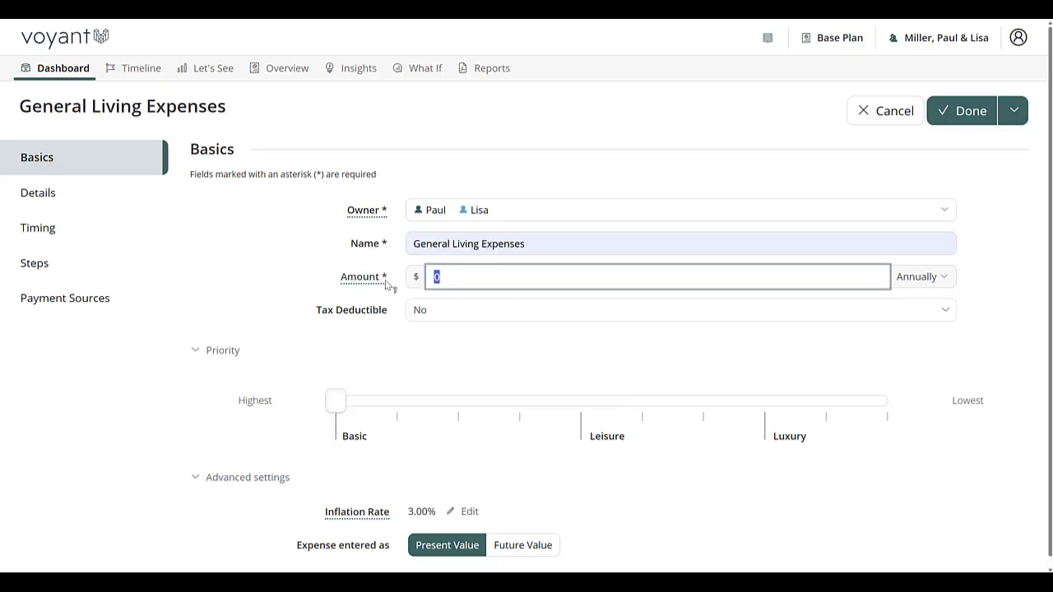
type("75,000")
End the living expenses at the age-65 Retirement event, then save the expense and start another one
scroll(346, 427, "down", 1)
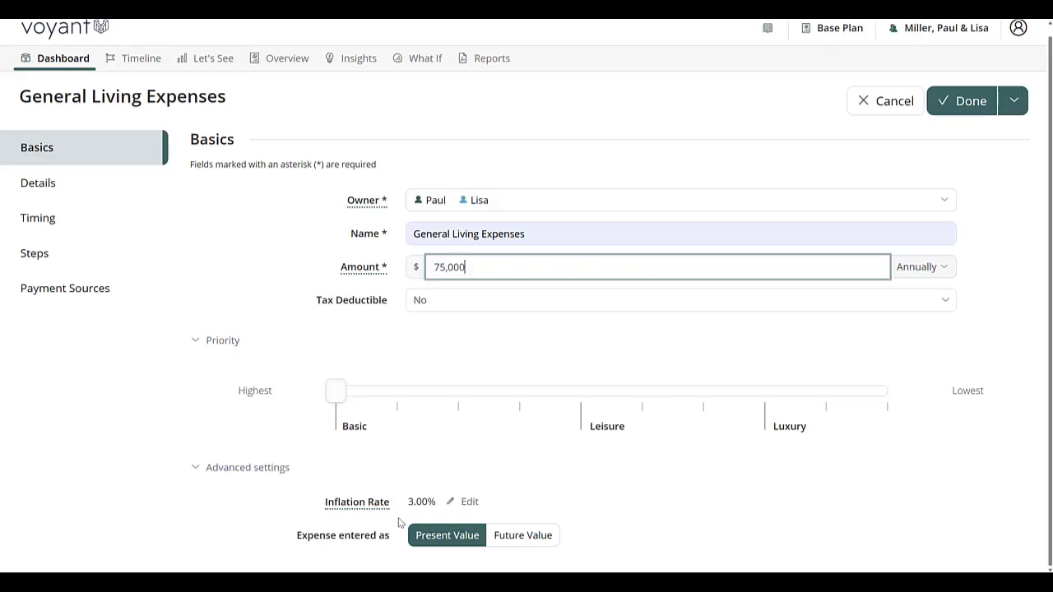
left_click(48, 229)
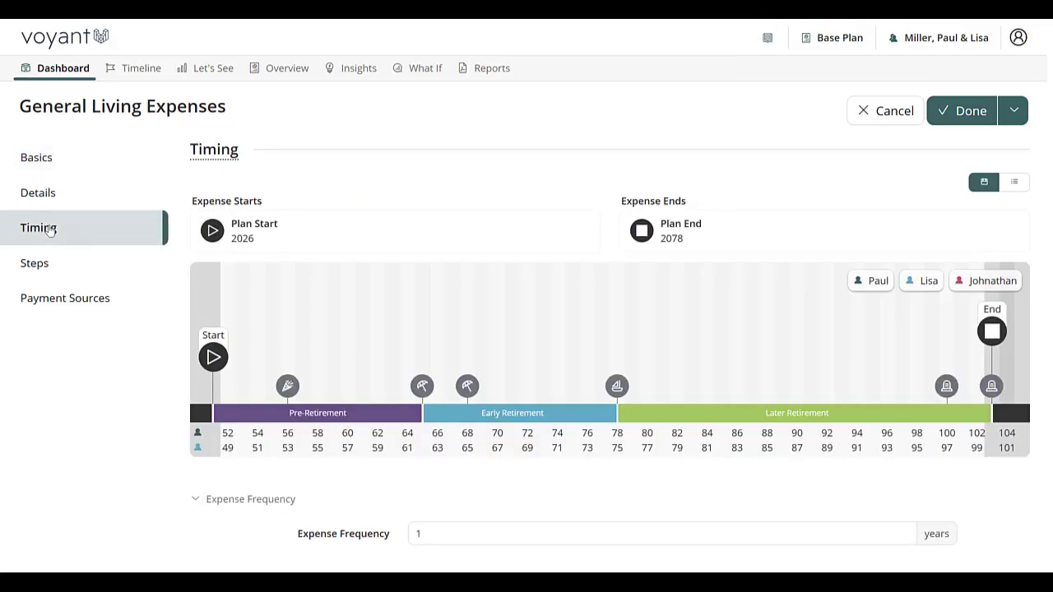
mouse_move(424, 390)
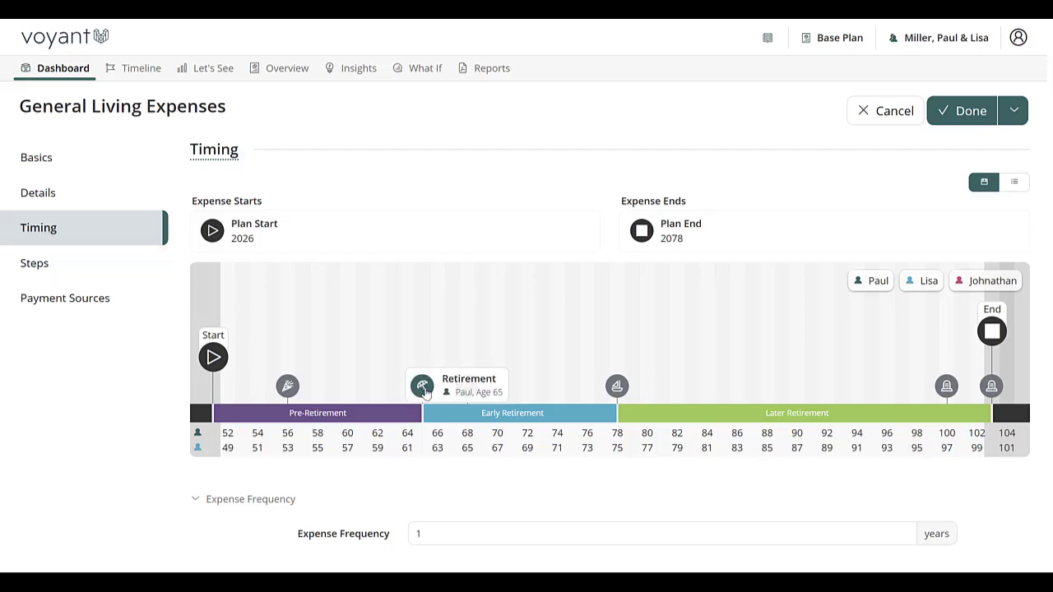
left_click_drag(423, 387, 680, 232)
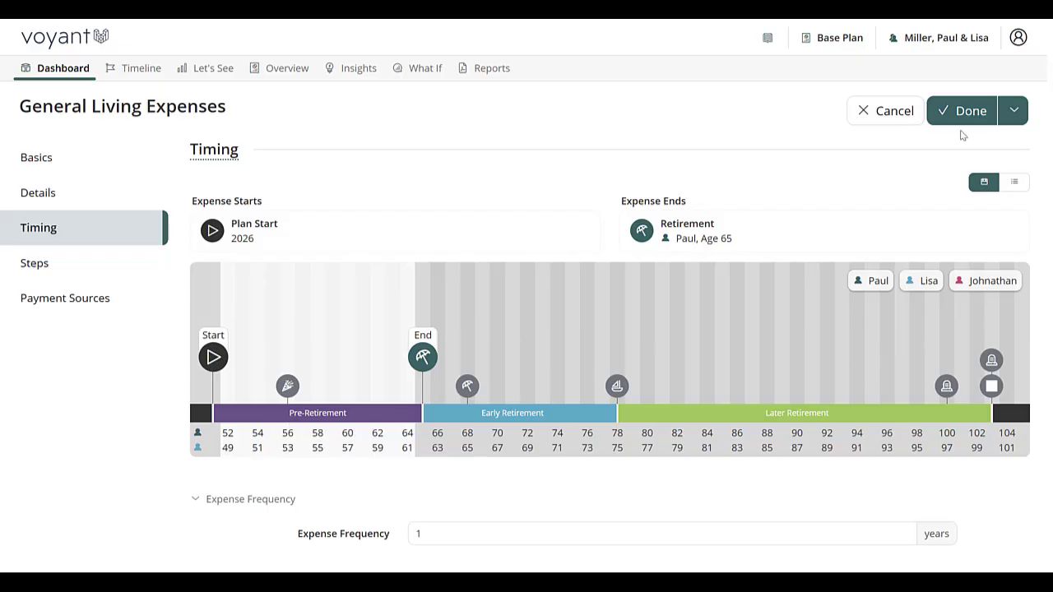
left_click(1017, 115)
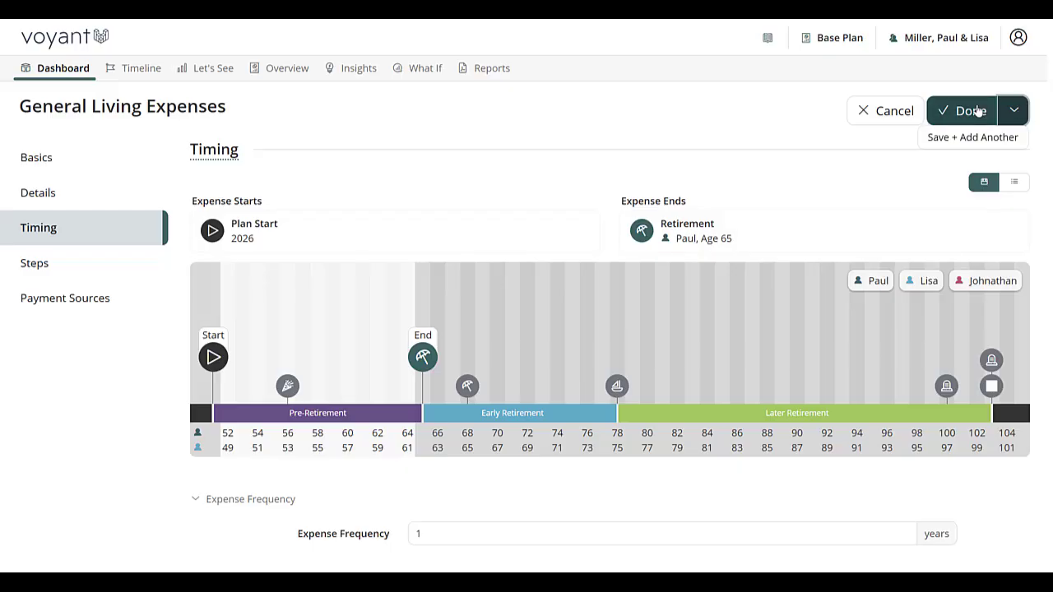
left_click(946, 144)
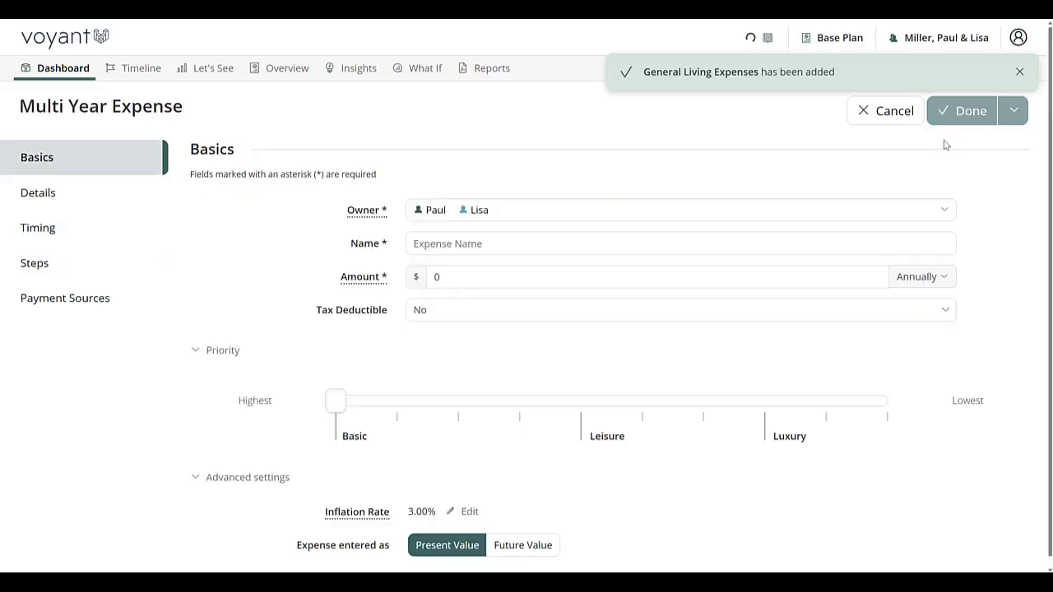
Name the new expense "But a new car every 5 years" and set its annual amount to $25,000
left_click(443, 245)
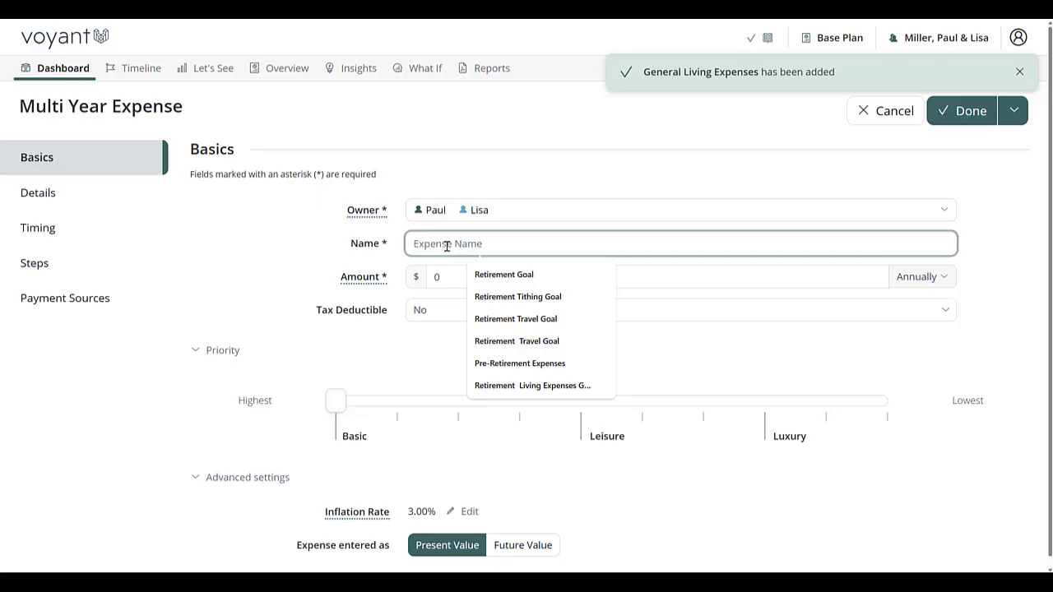
type("B")
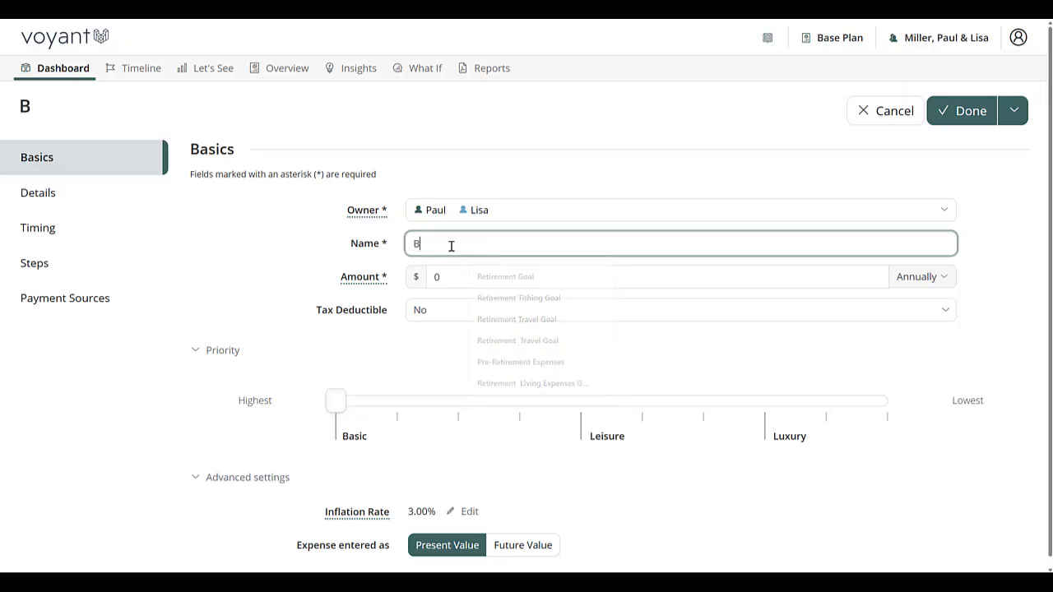
type("ut a new care")
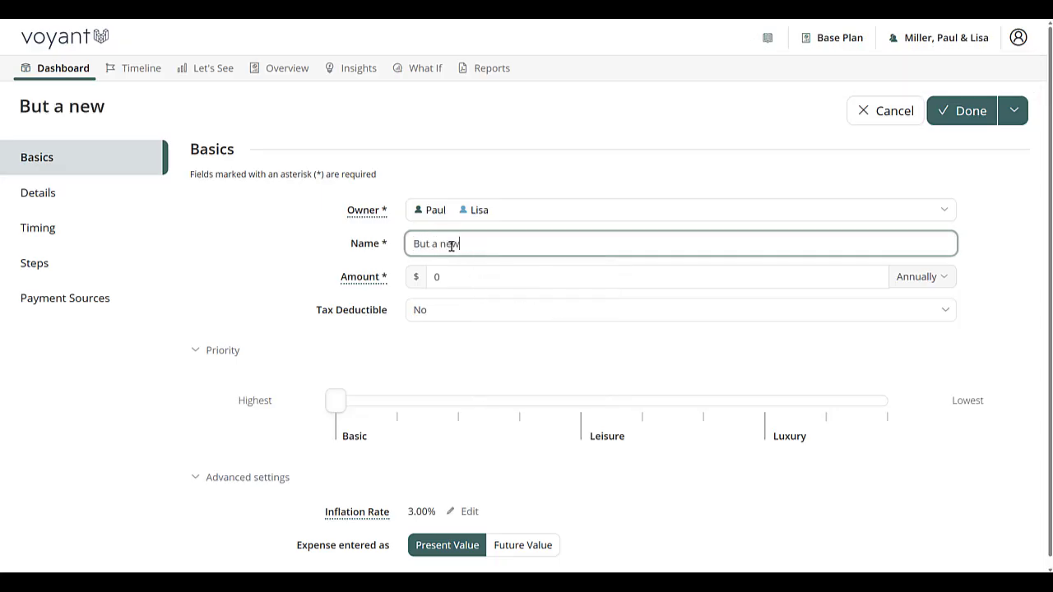
key("BackSpace")
key("BackSpace")
type("every 5")
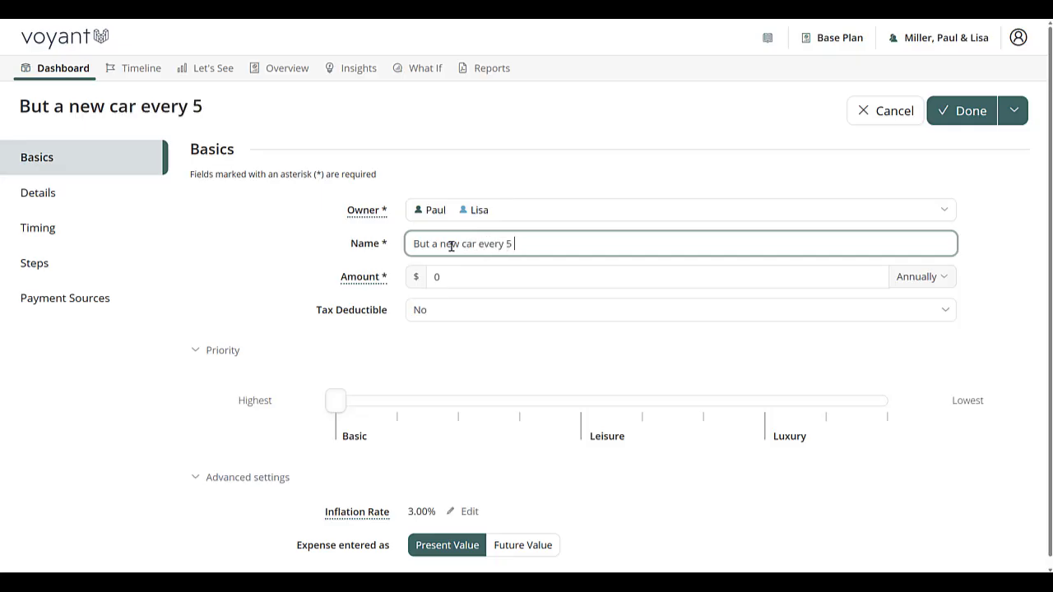
type(" years")
key("Tab")
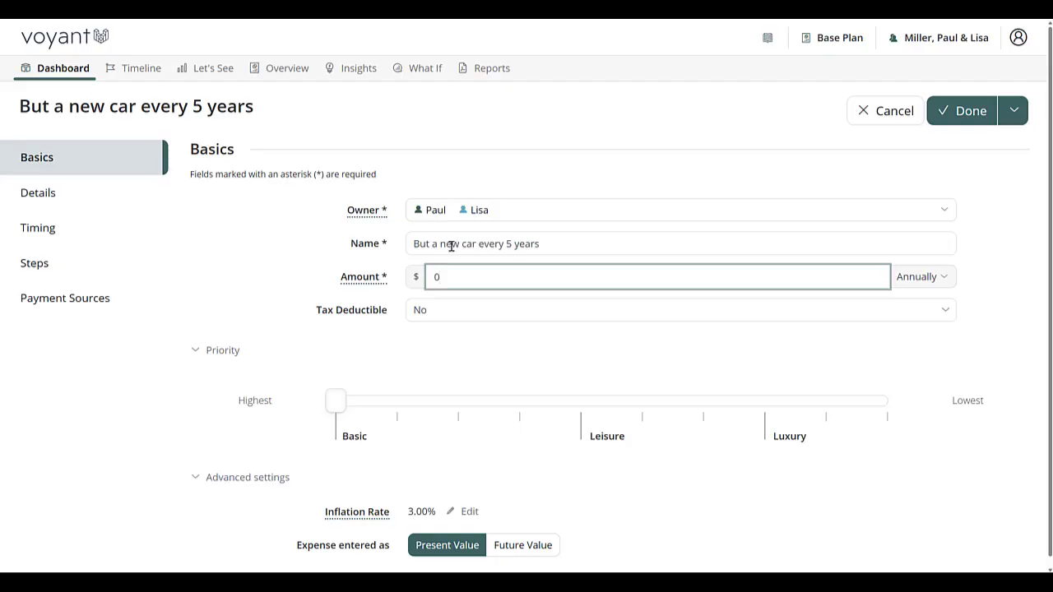
type("25,000")
Set the car expense's frequency to every 5 years in its timing settings
left_click(46, 232)
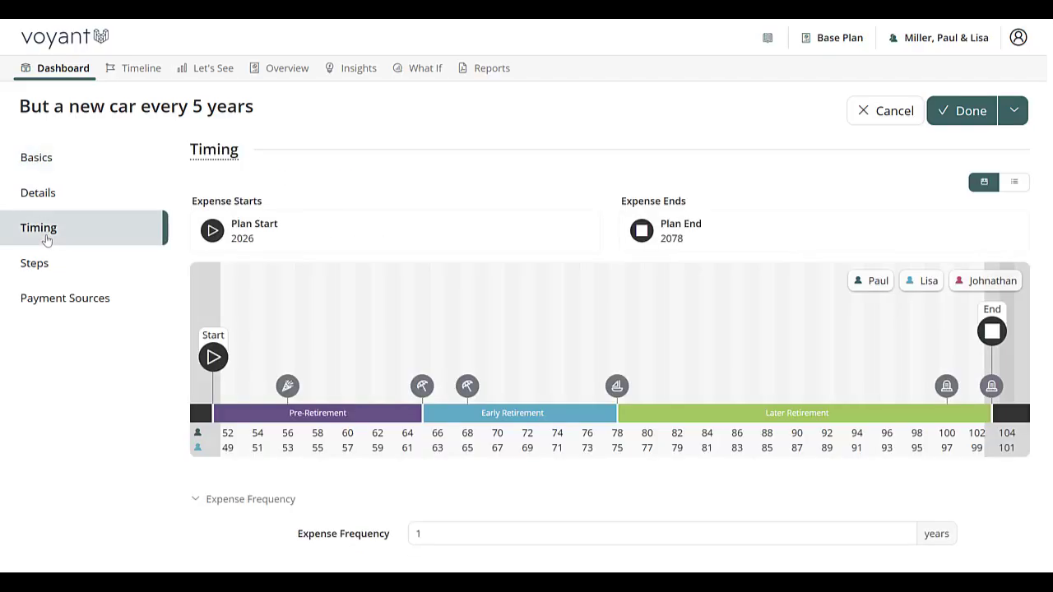
left_click(436, 533)
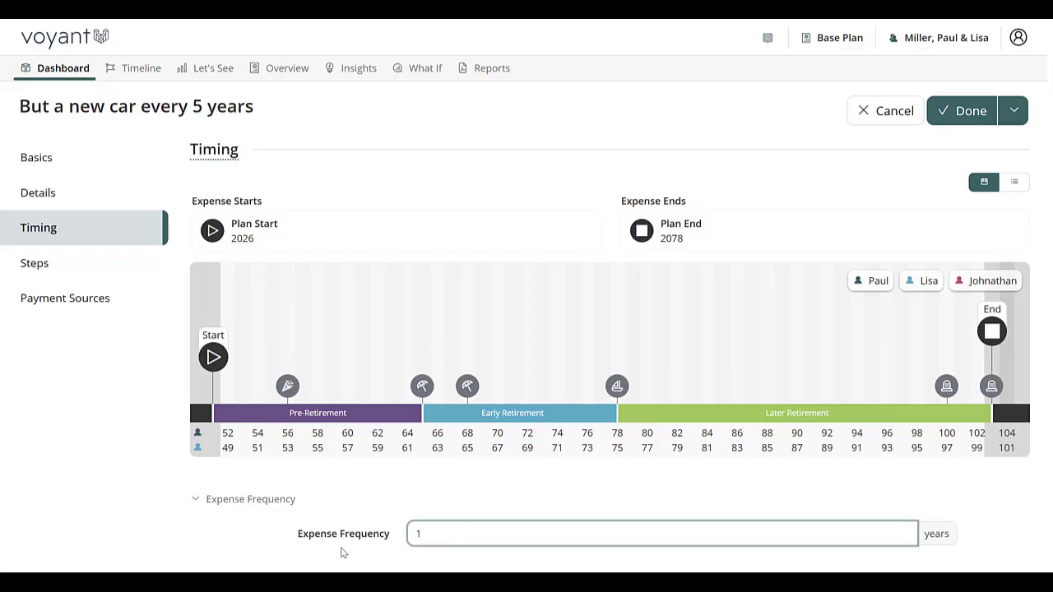
double_click(436, 533)
type("5")
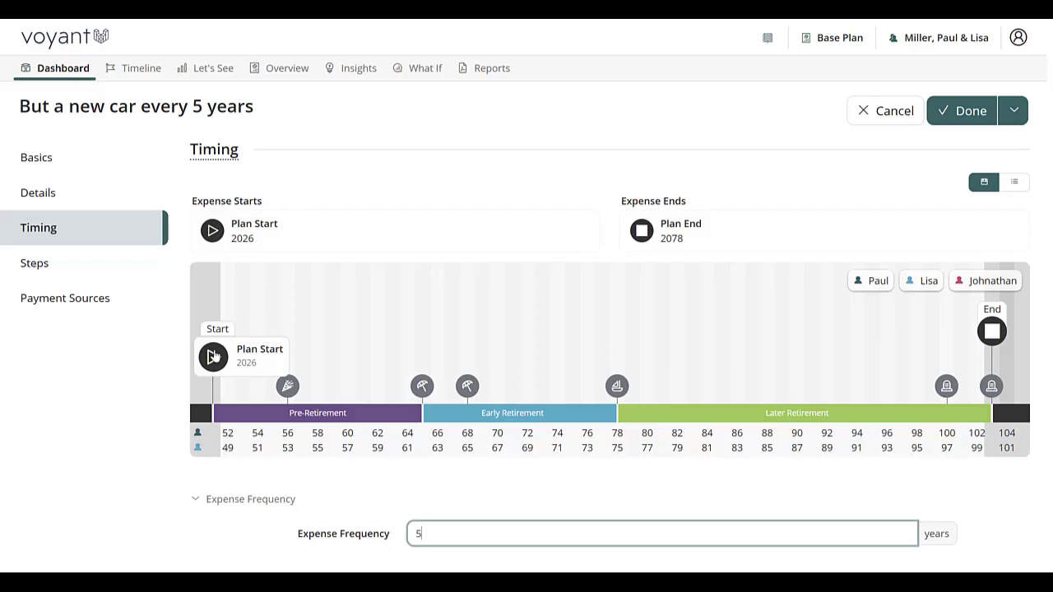
Place a car-type event at age 52 on the expense's timeline and set the age-78 Slowing Down event as its end
left_click(230, 396)
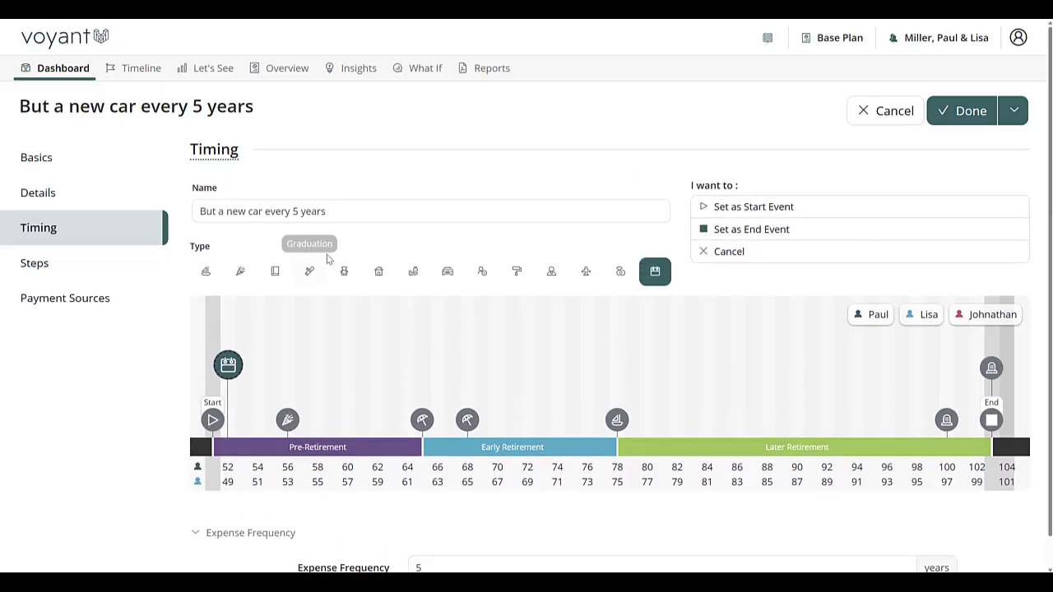
left_click(447, 273)
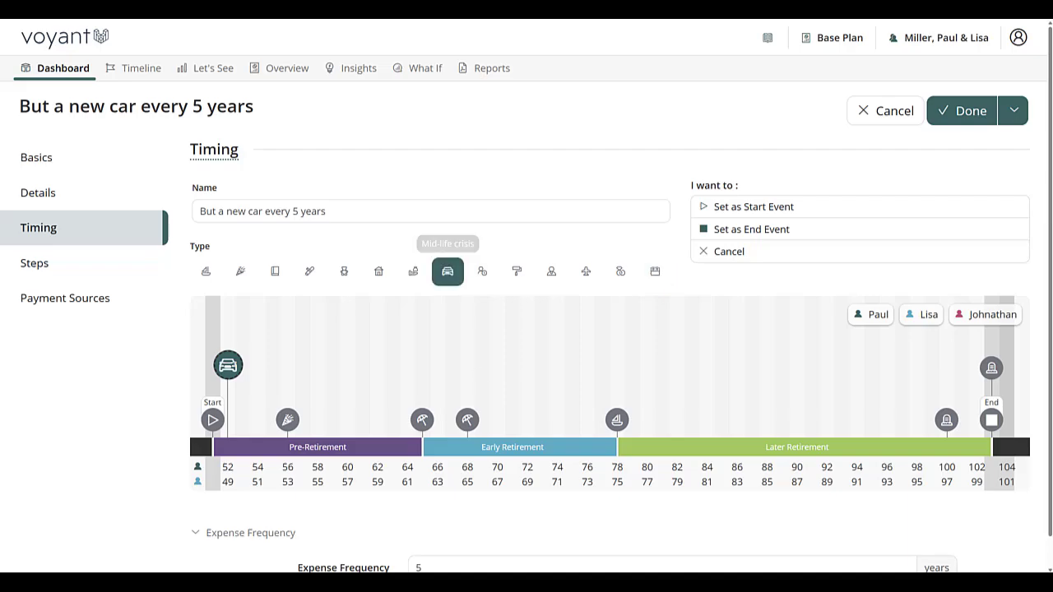
left_click(617, 422)
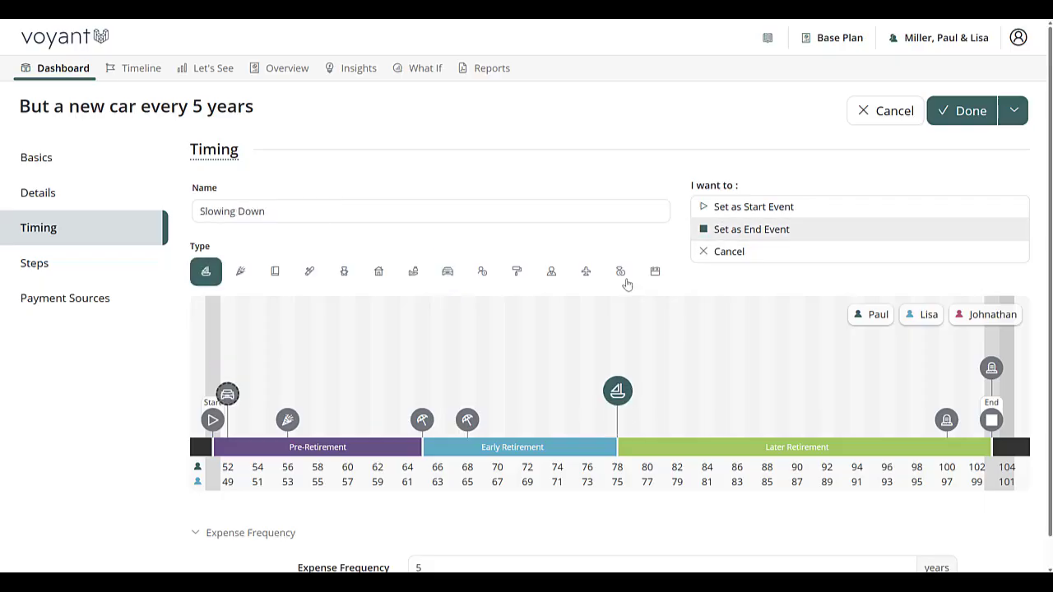
left_click(736, 231)
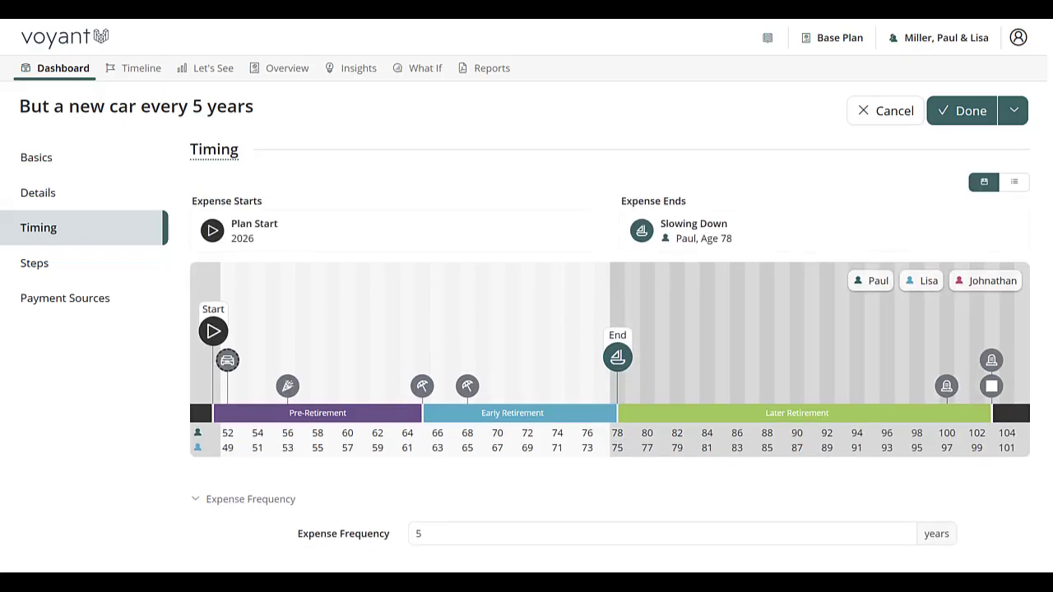
Set the age-52 car event as the start of the car expense and save the expense
left_click(233, 370)
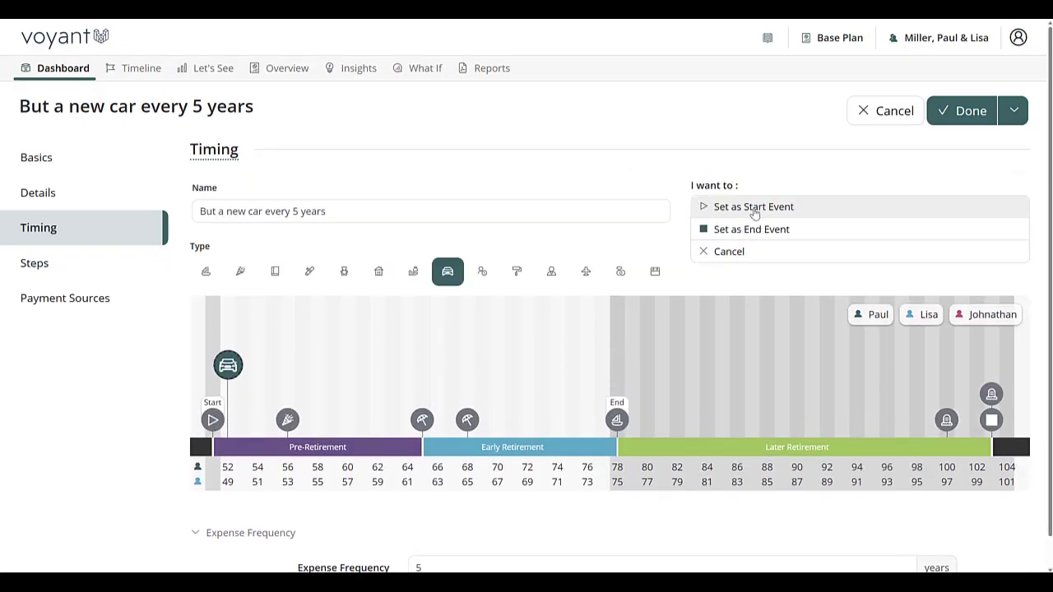
left_click(736, 209)
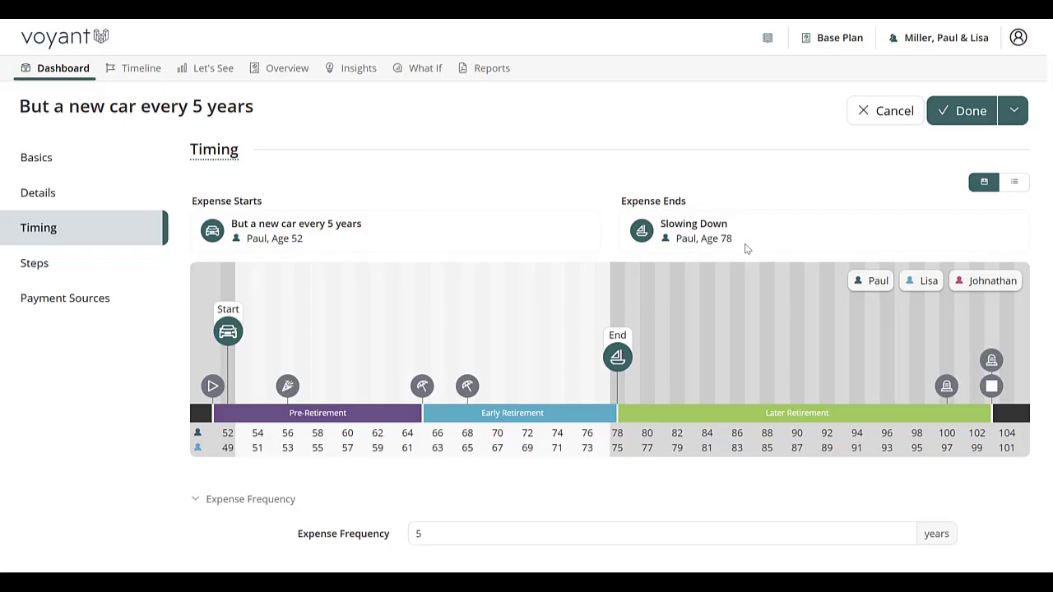
left_click(963, 112)
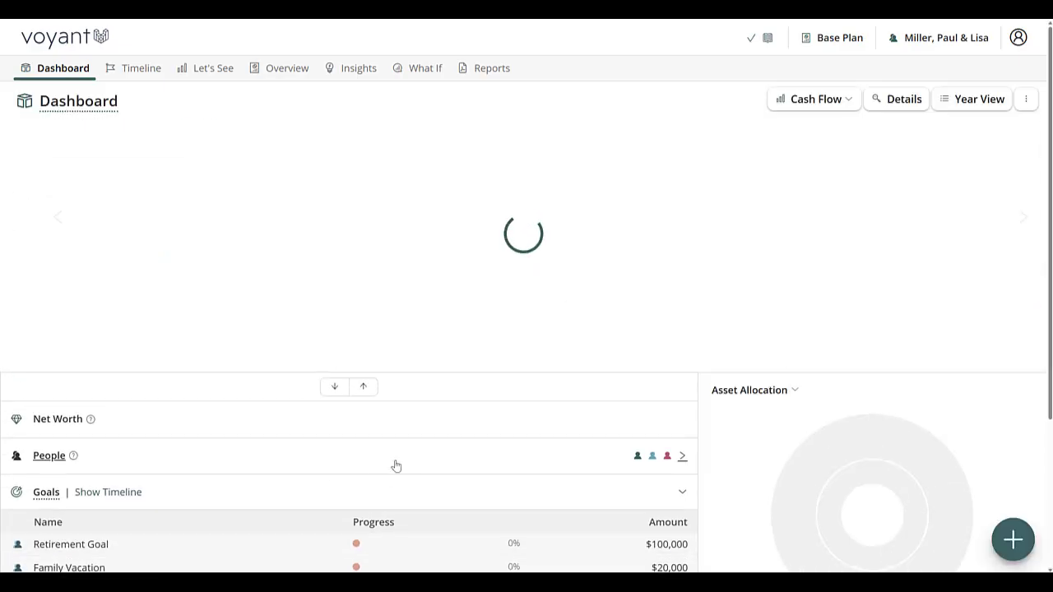
Examine the dashboard cash flow chart around the family vacation and Slowing Down events
scroll(395, 465, "down", 1)
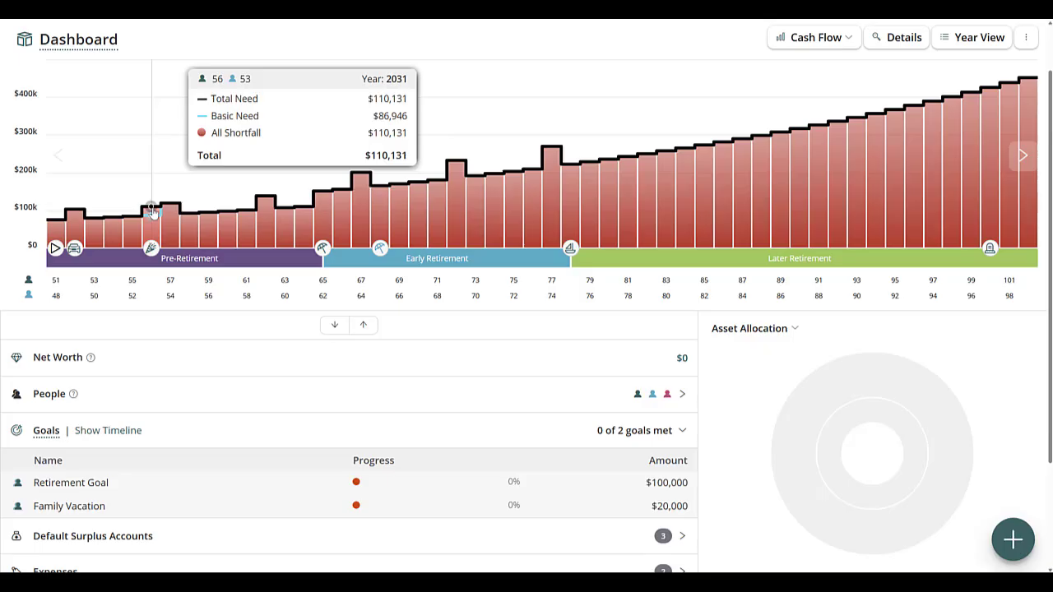
mouse_move(151, 251)
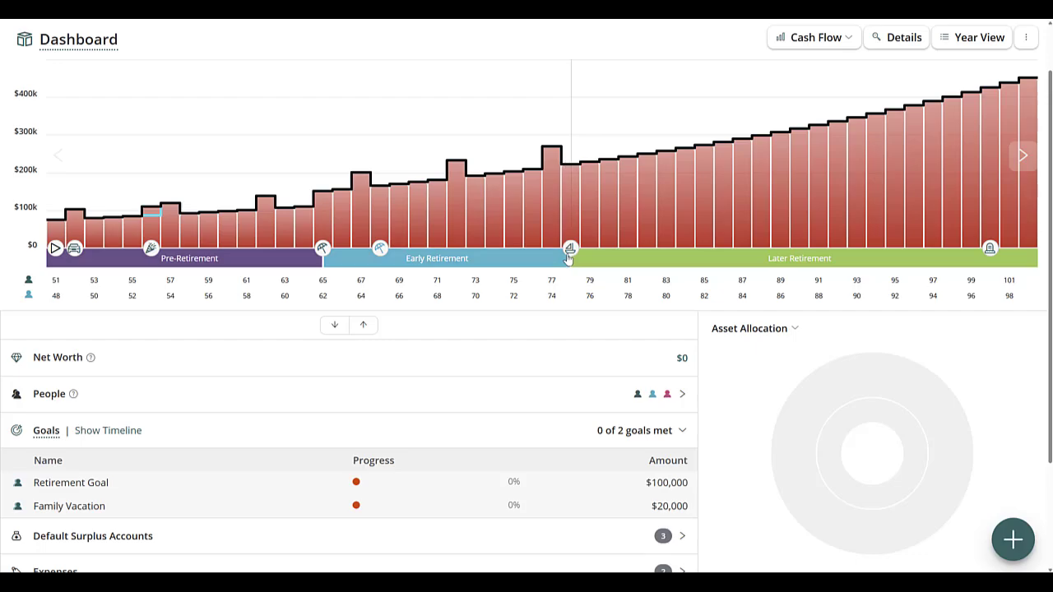
mouse_move(569, 249)
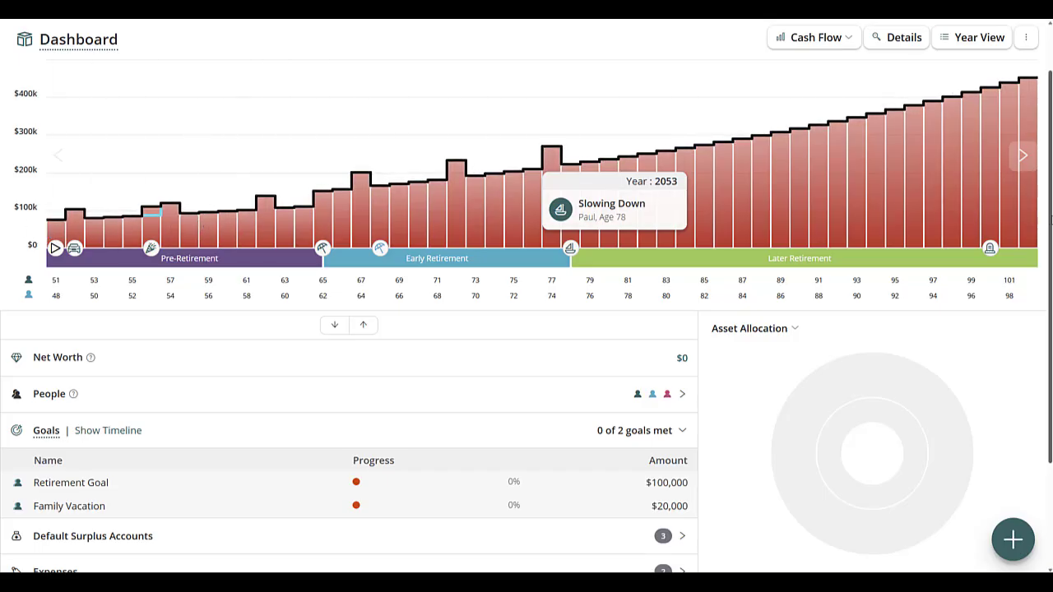
Review the expenses breakdown in the Year View for 2026, 2027 and 2031
left_click(979, 37)
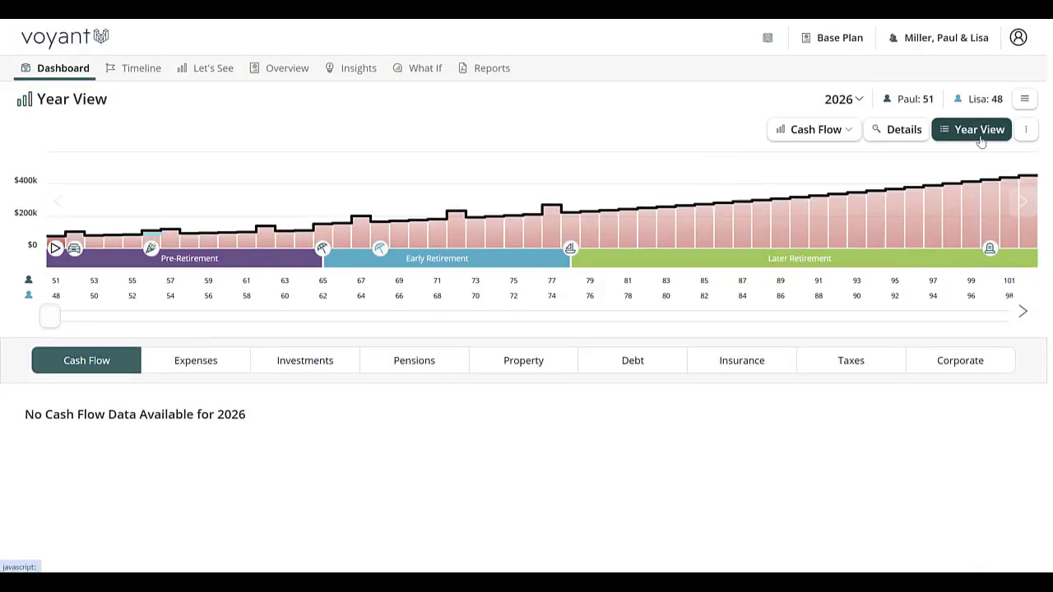
left_click(195, 364)
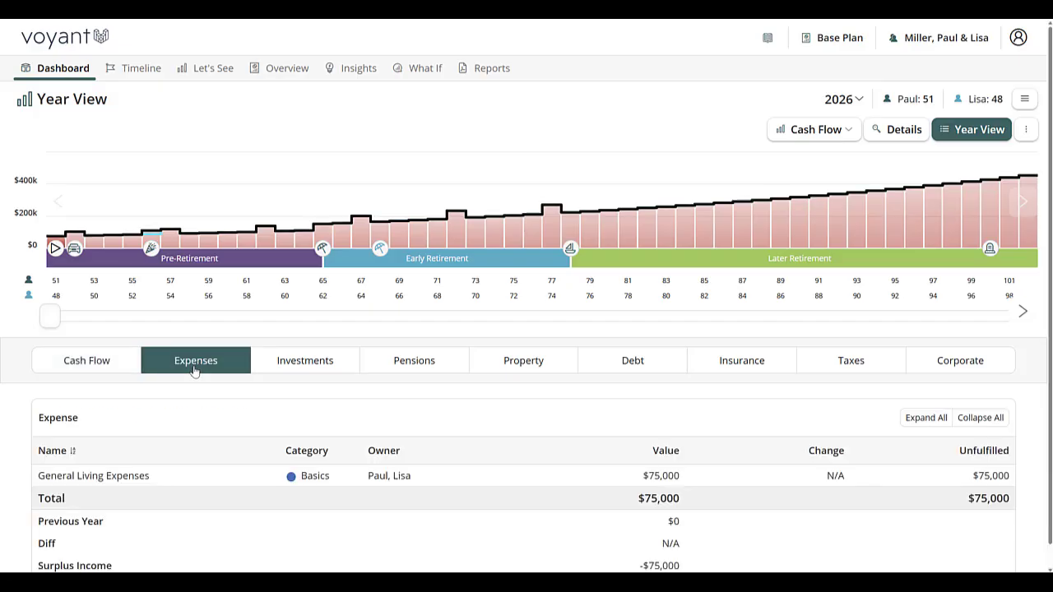
scroll(57, 314, "down", 1)
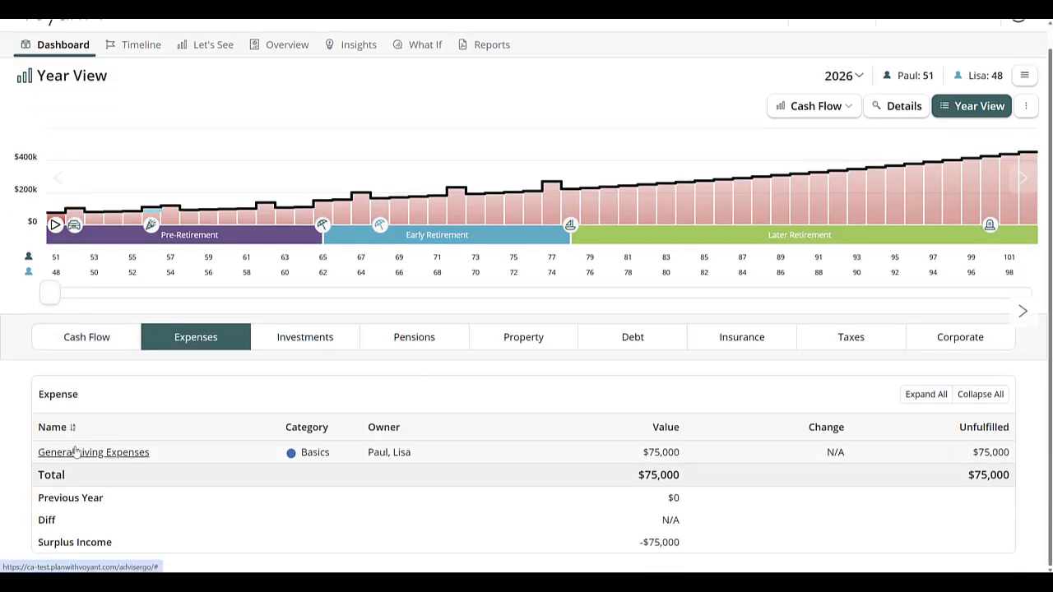
left_click_drag(49, 298, 66, 292)
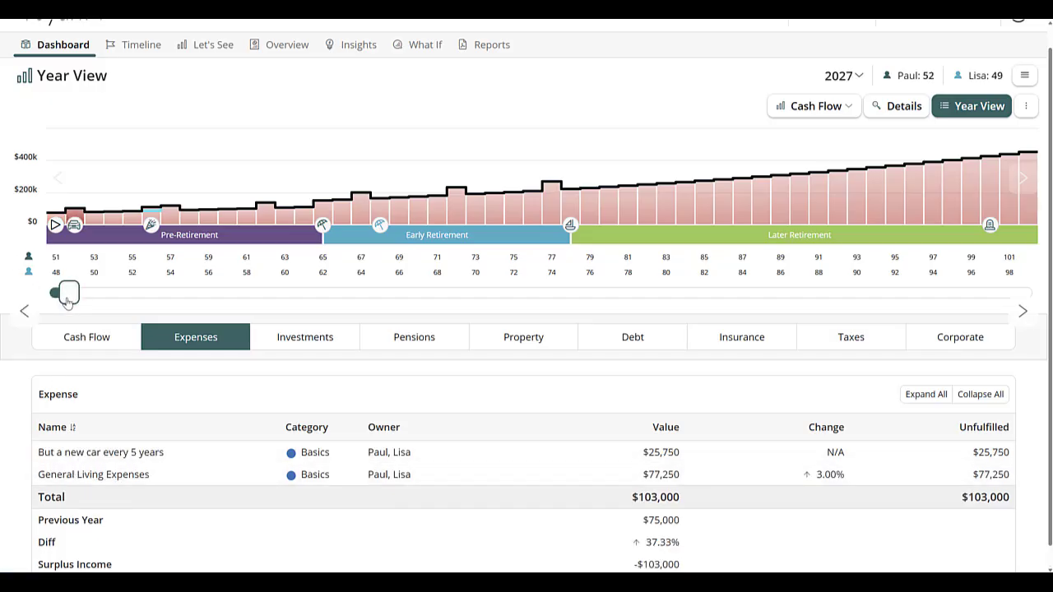
left_click_drag(66, 294, 146, 299)
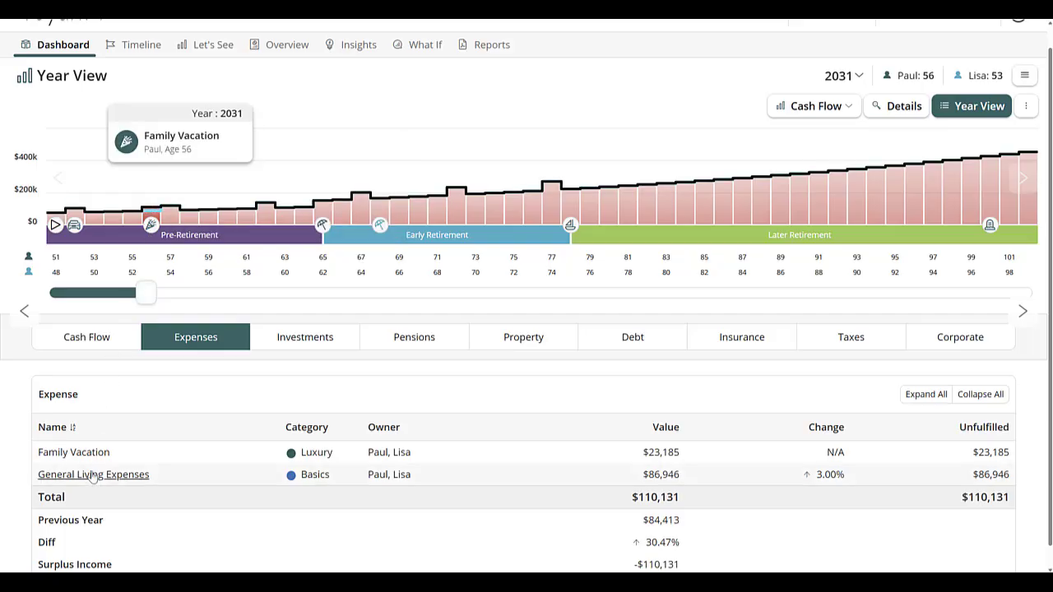
Check the payment sources of the 2031 Family Vacation expense, and review the expenses breakdown for 2037
left_click(104, 450)
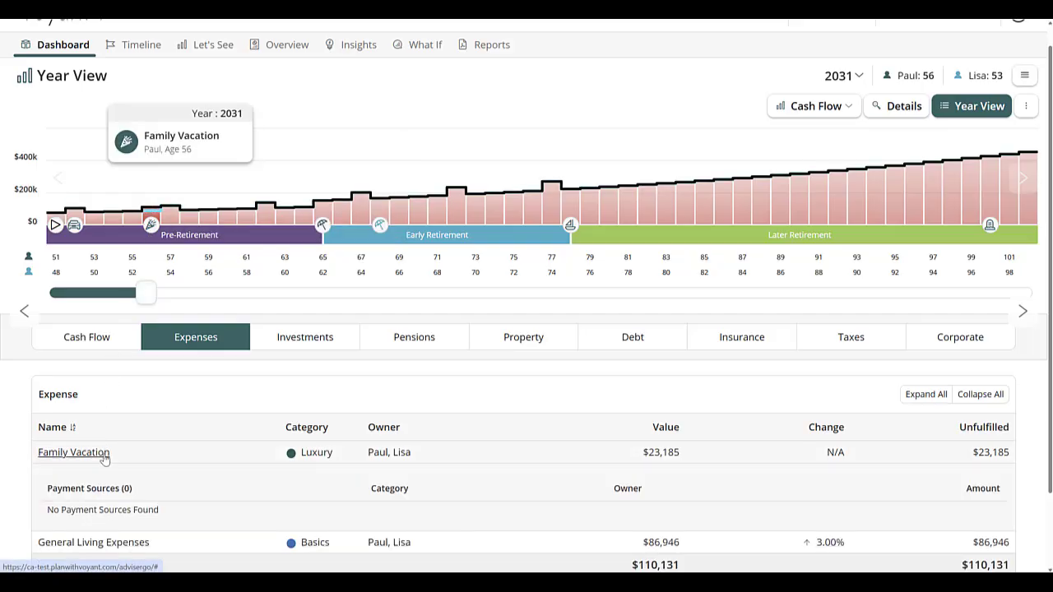
left_click(105, 452)
left_click_drag(146, 293, 261, 292)
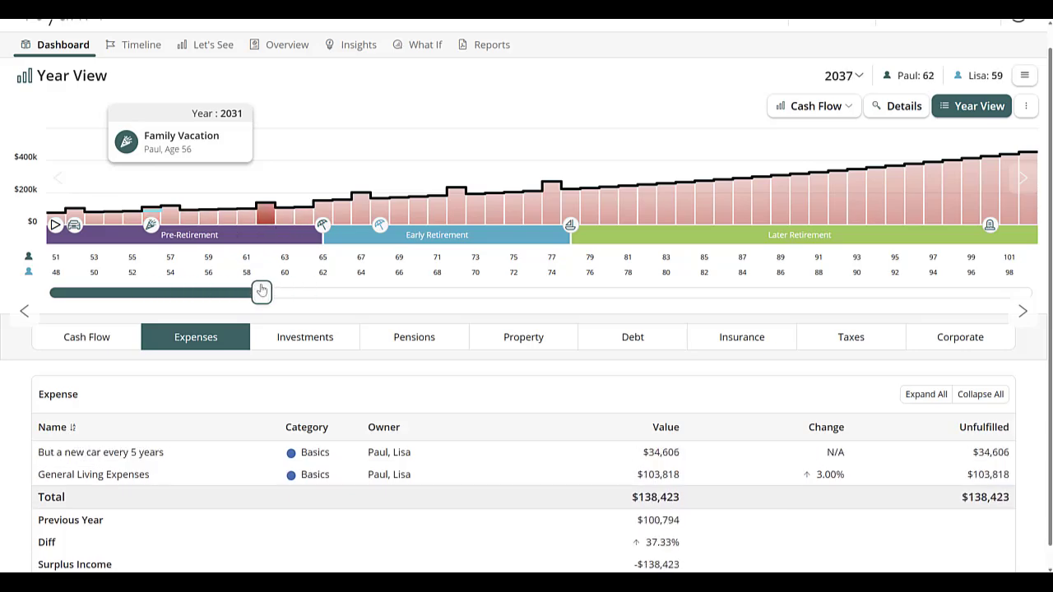
mouse_move(265, 213)
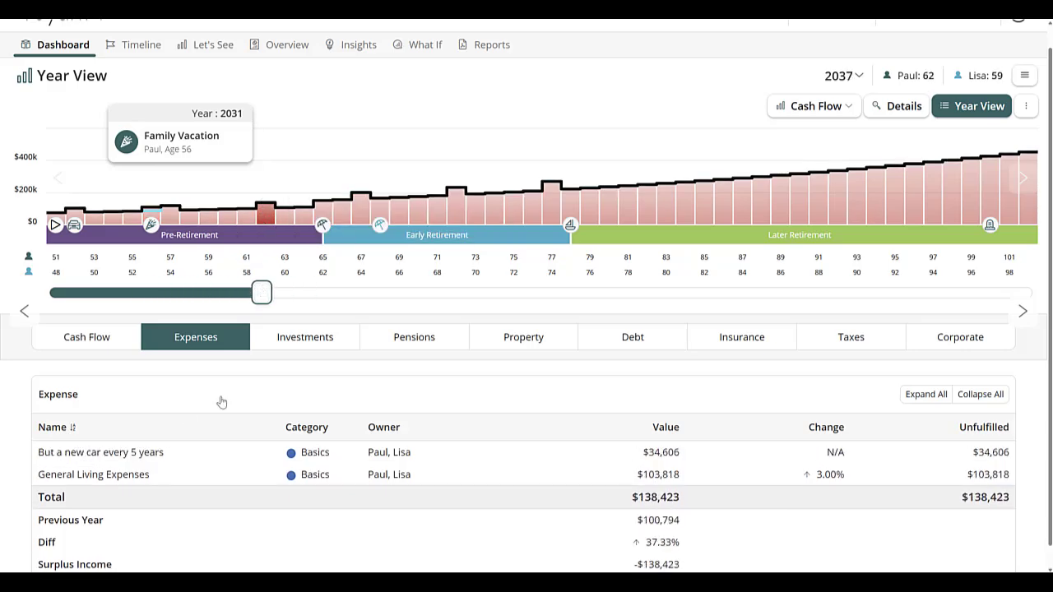
Review the 2052 expenses breakdown, including the payment sources of the Retirement Goal and the recurring car expense
left_click_drag(267, 297, 552, 290)
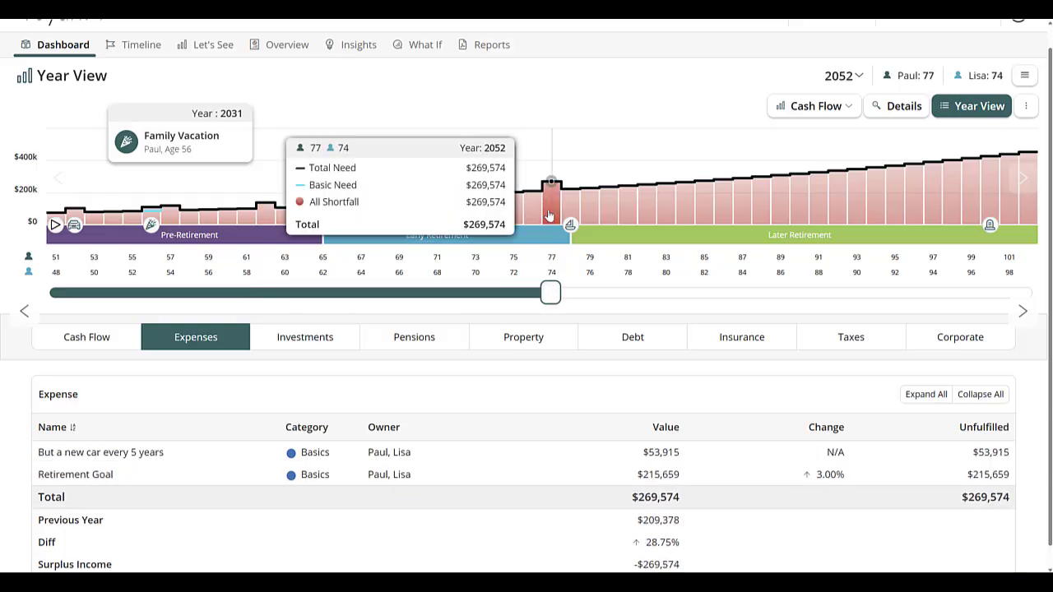
left_click(150, 471)
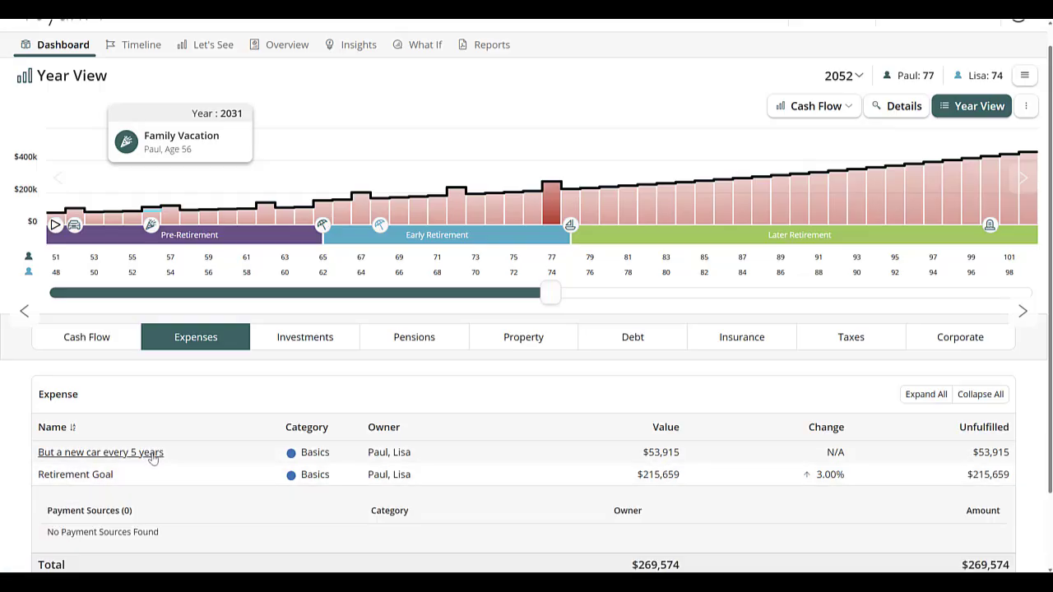
left_click(123, 453)
Open a support request for sharing access to this client and start its message
scroll(658, 431, "up", 1)
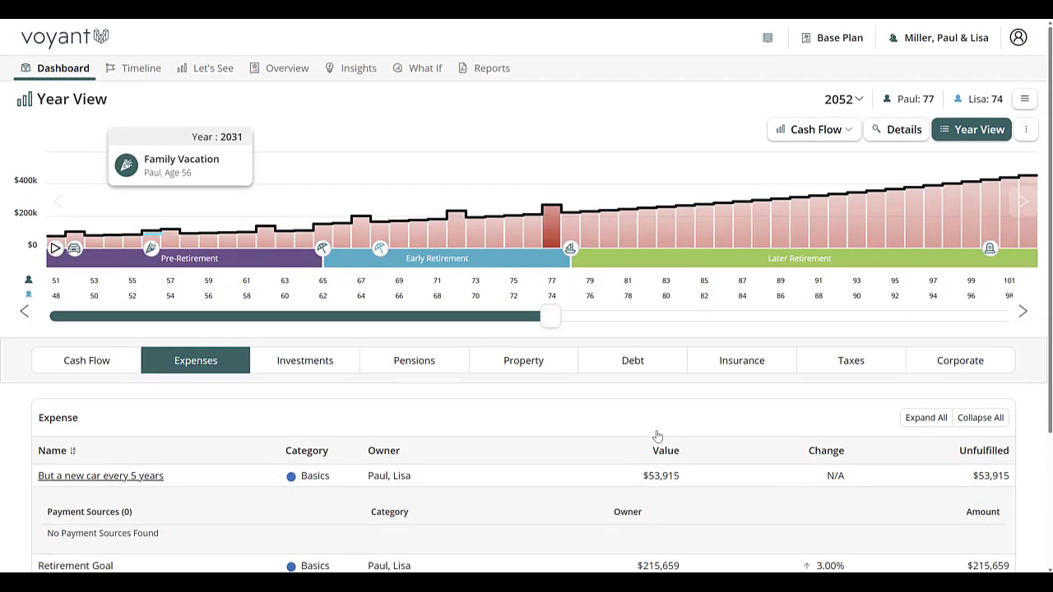
left_click(950, 40)
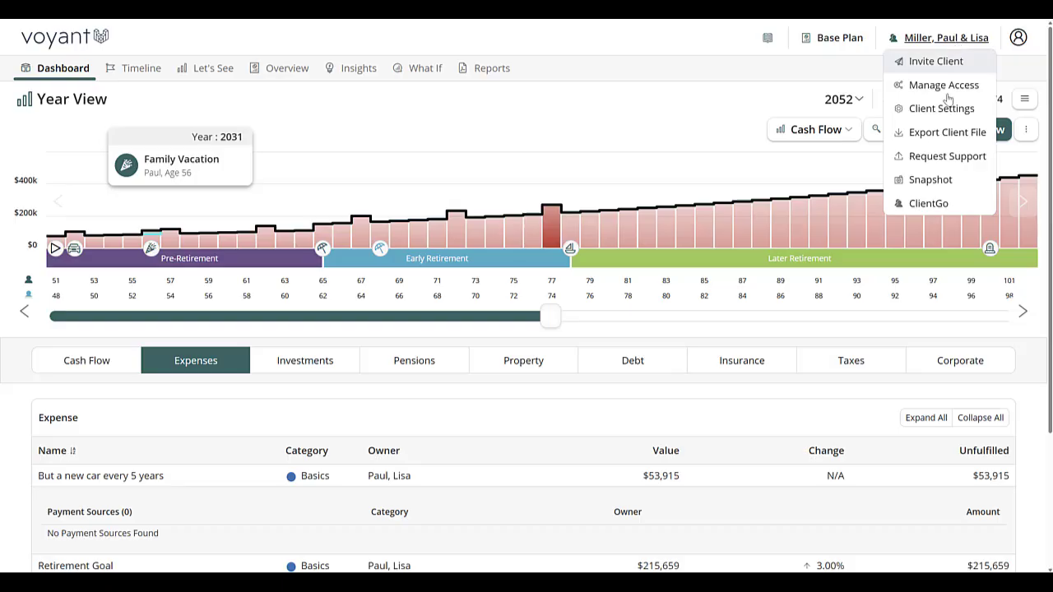
left_click(947, 155)
left_click(620, 362)
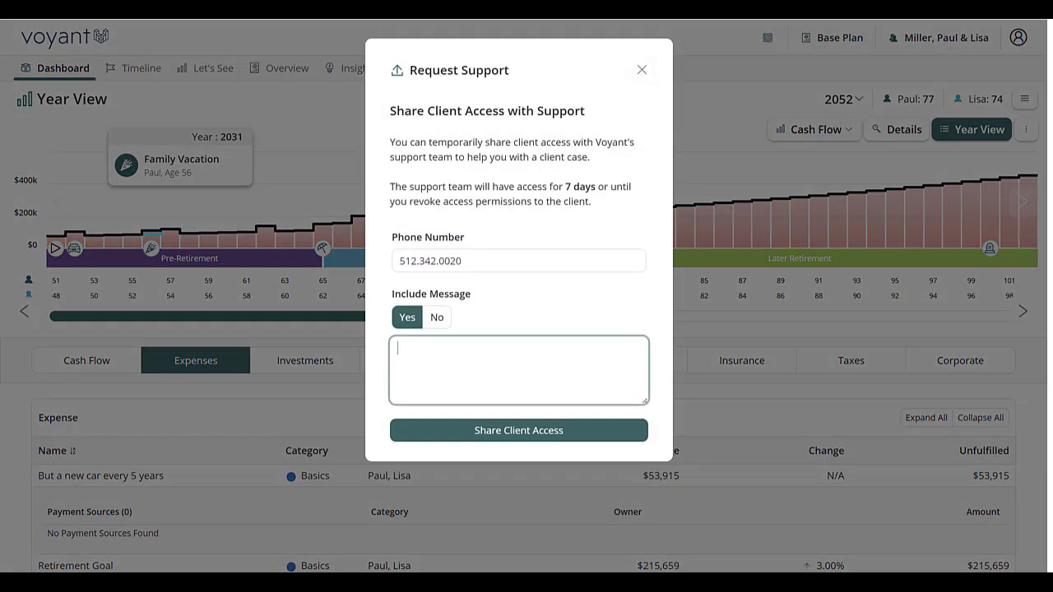